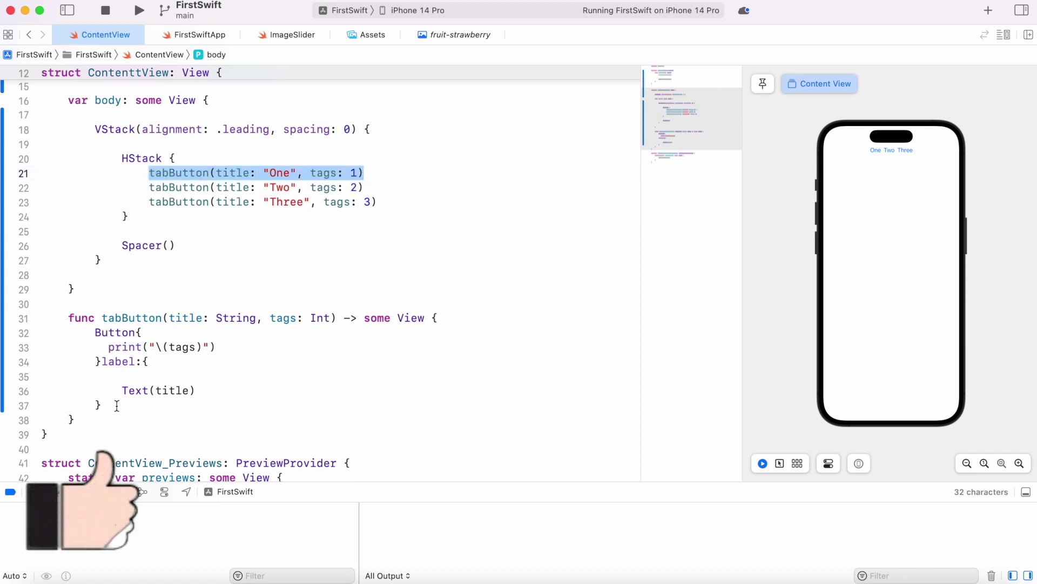
# Step: Try the One, Two and Three tabs in the live preview and keep the console on All Output
pyautogui.moveTo(117, 406); pyautogui.dragTo(63, 332)
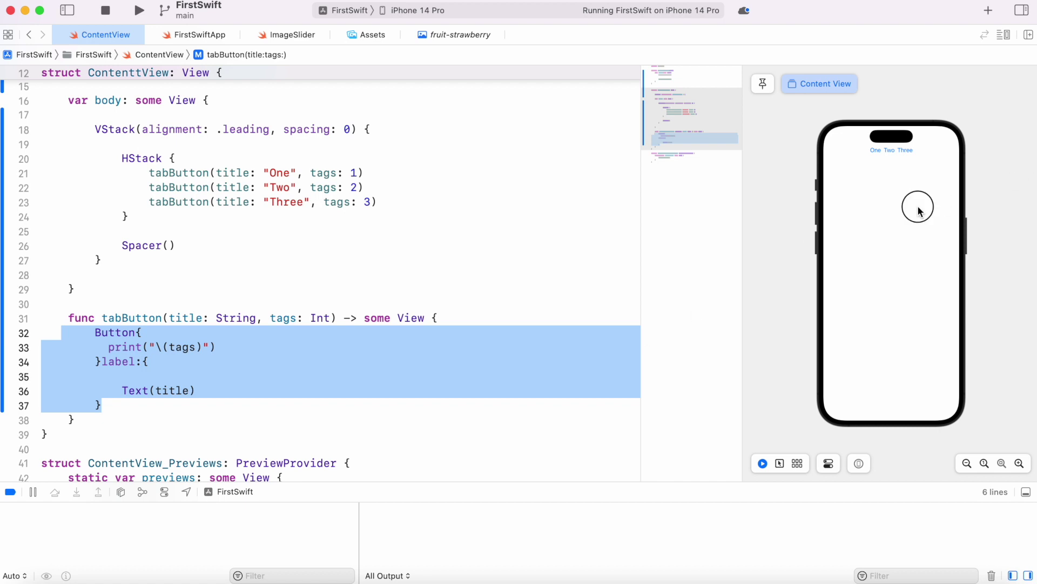
pyautogui.click(879, 153)
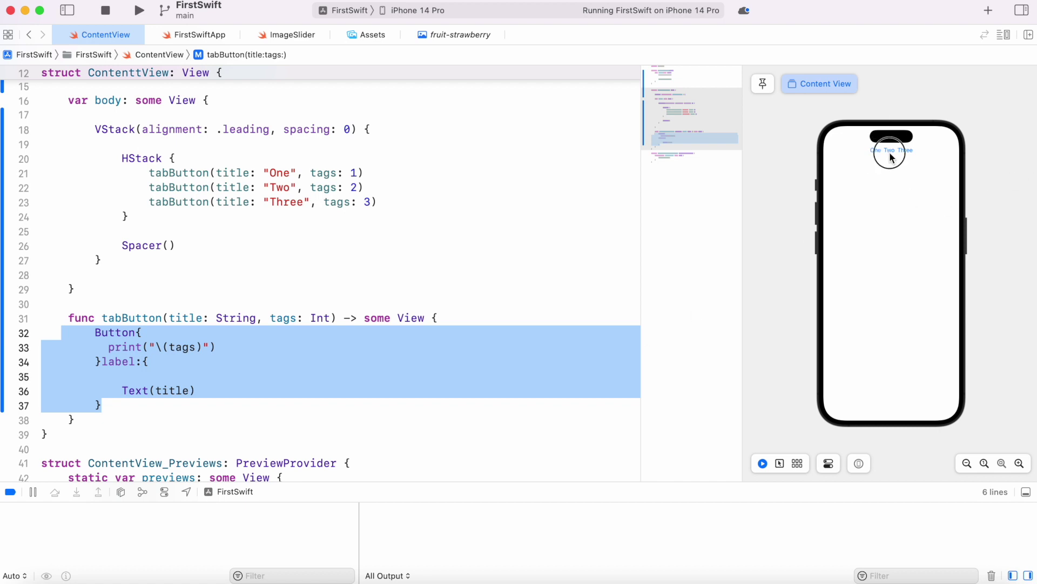
pyautogui.click(911, 153)
pyautogui.click(445, 576)
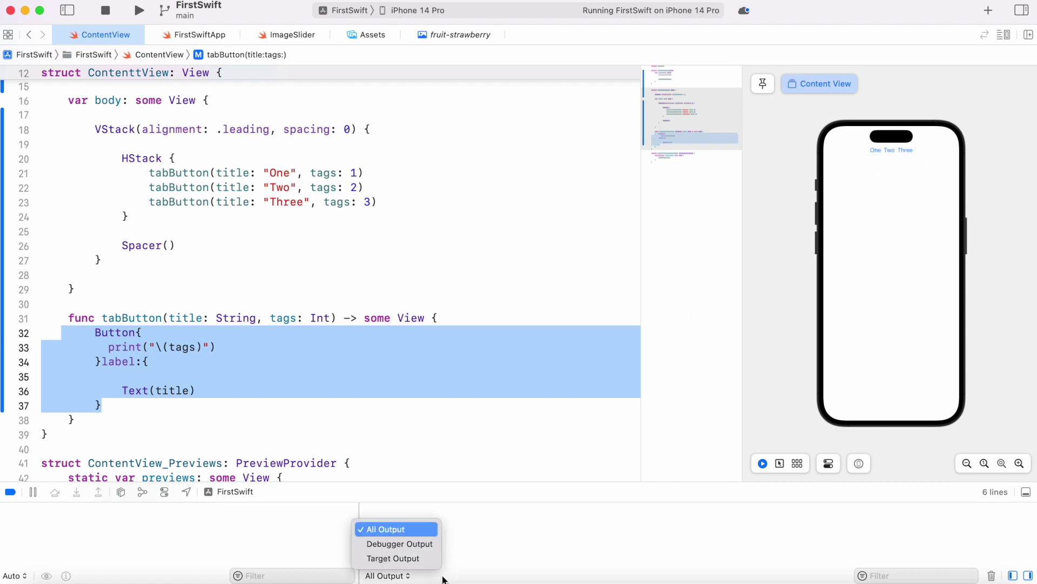
pyautogui.click(467, 537)
pyautogui.click(340, 375)
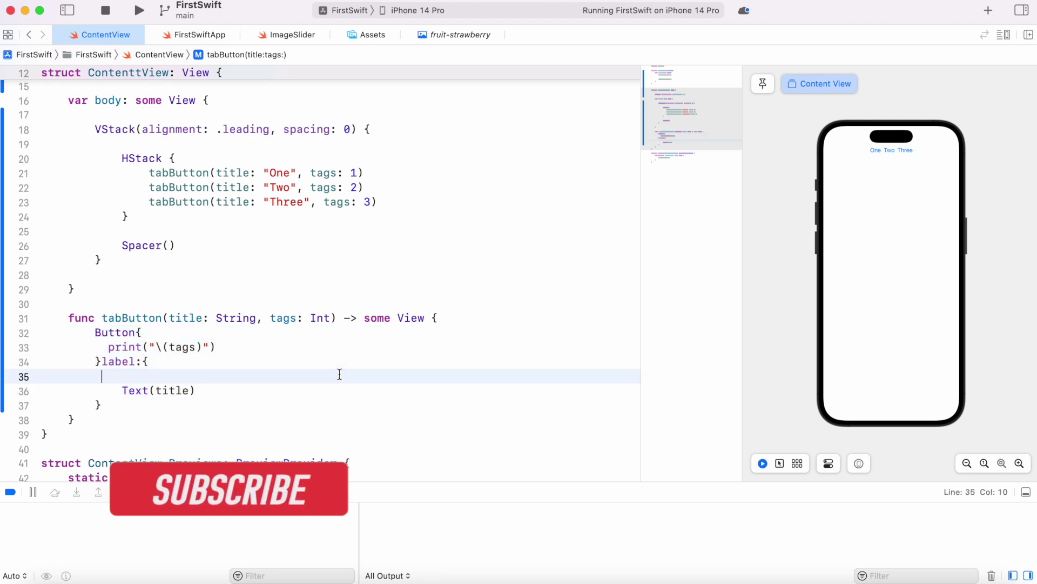
# Step: Review the print(tag) statement and rebuild the app on the iPhone 14 Pro simulator (Cmd+R)
pyautogui.moveTo(216, 347); pyautogui.dragTo(101, 347)
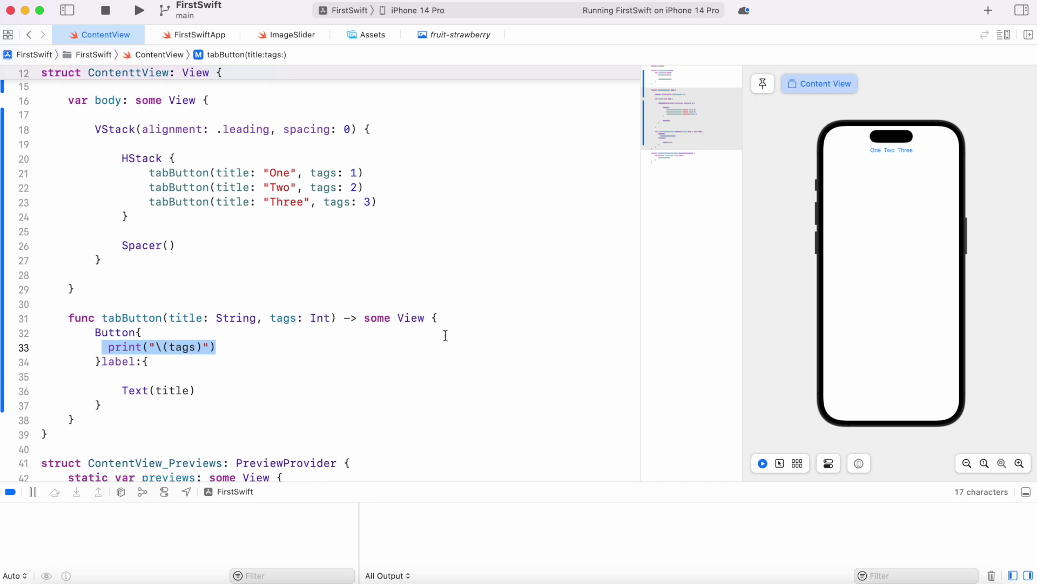
pyautogui.click(482, 257)
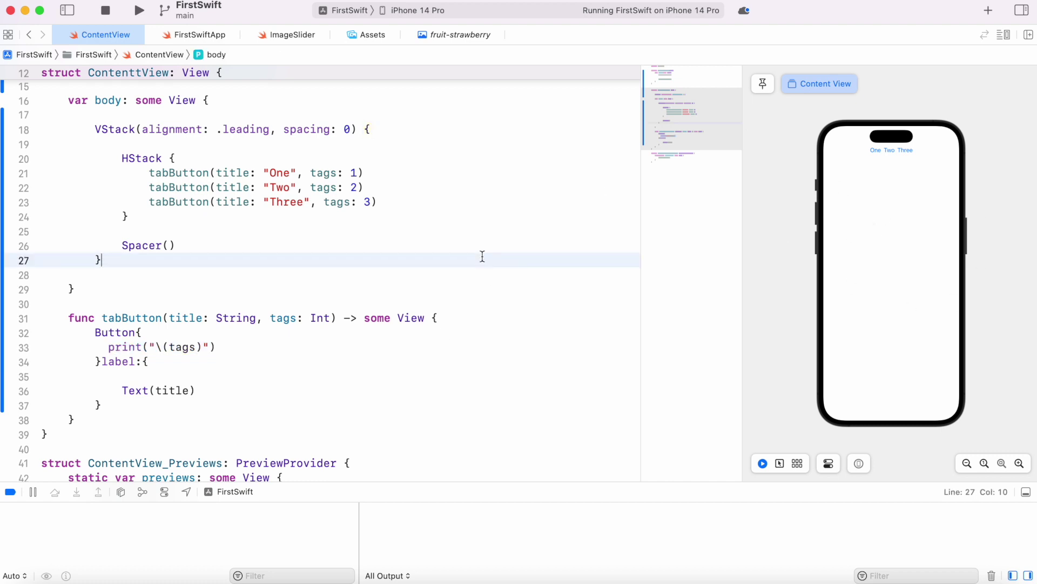
pyautogui.press('super+r')
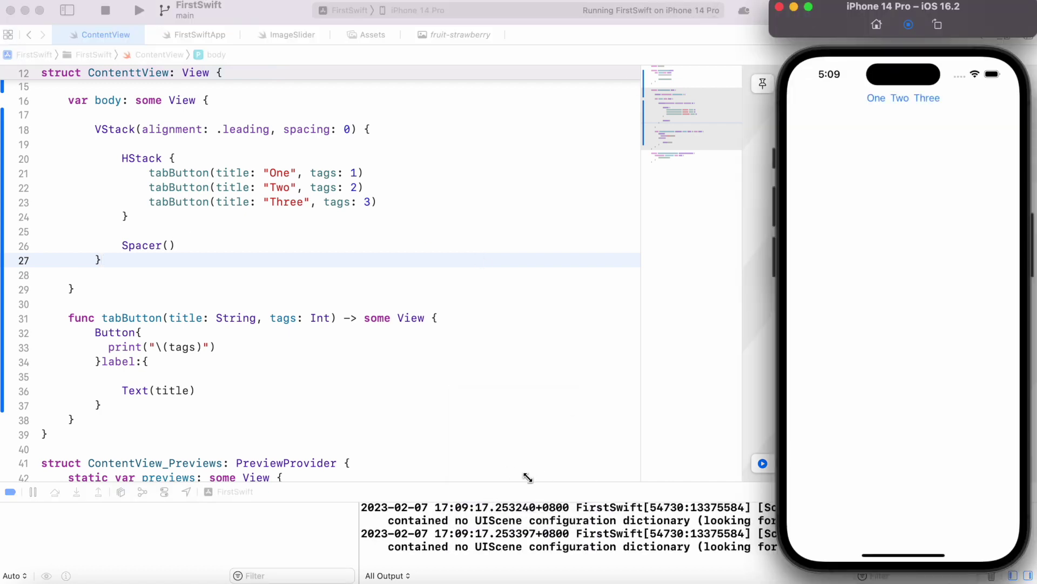
# Step: Tap One, Three and Two in the Simulator so the console prints 1, 3 and 2
pyautogui.click(876, 100)
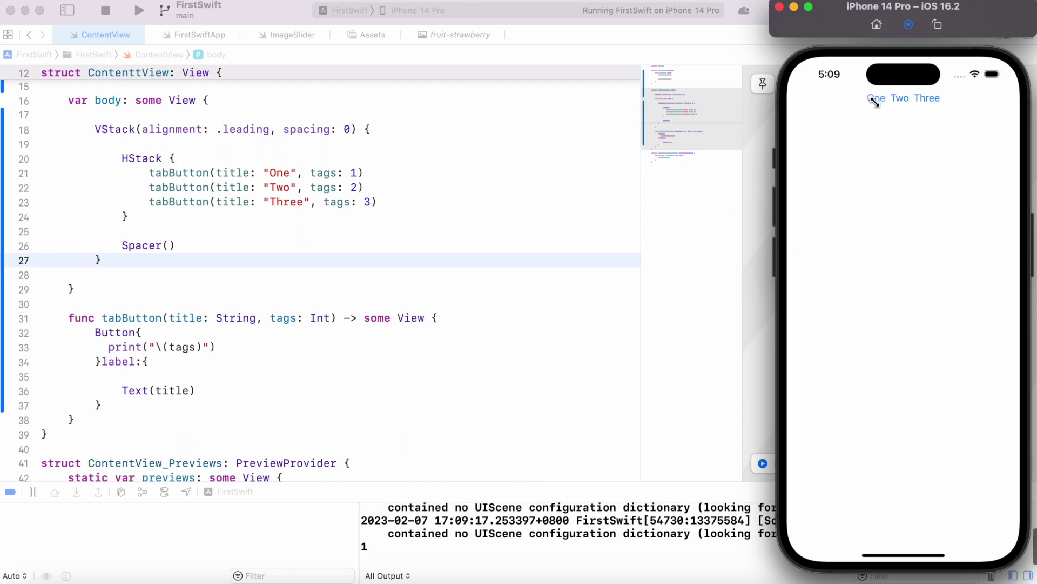
pyautogui.click(929, 98)
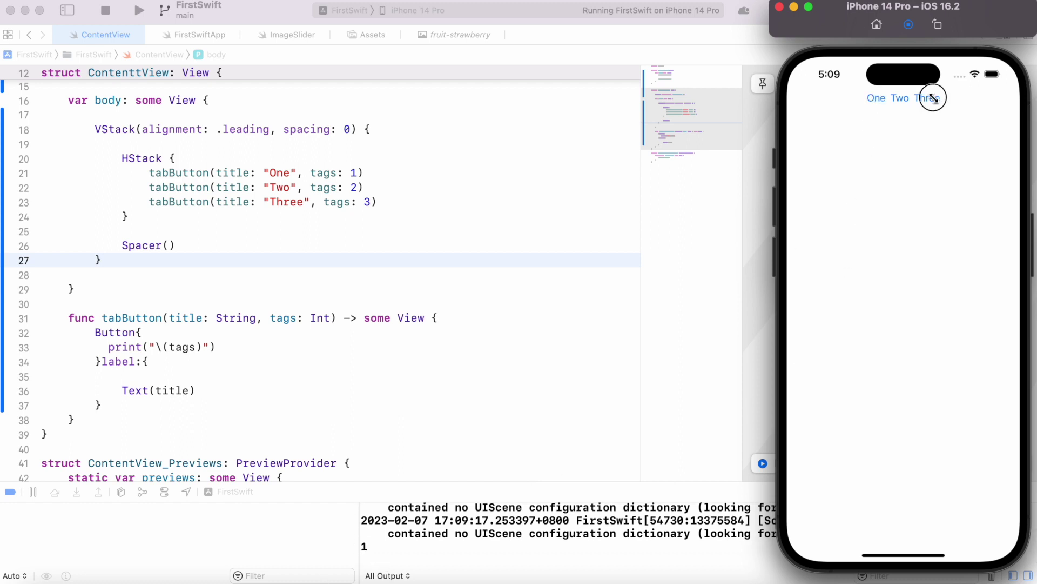
pyautogui.click(902, 99)
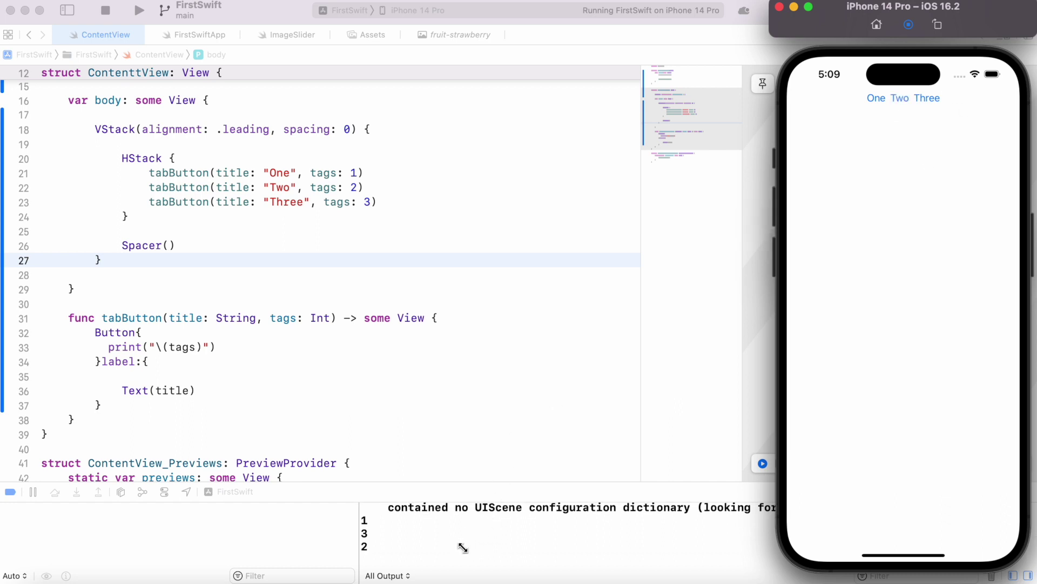